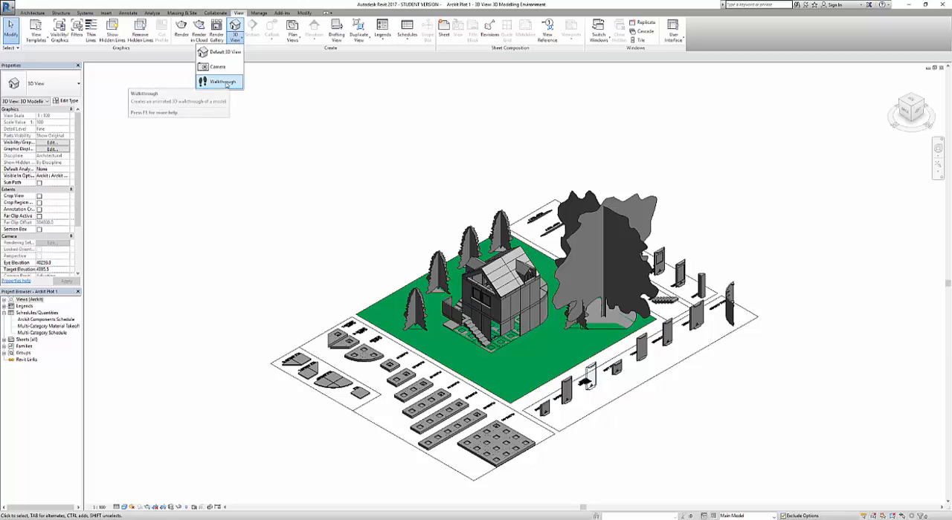
Create a walkthrough with a camera path that starts outside the plot and loops past the house on several sides
click(223, 82)
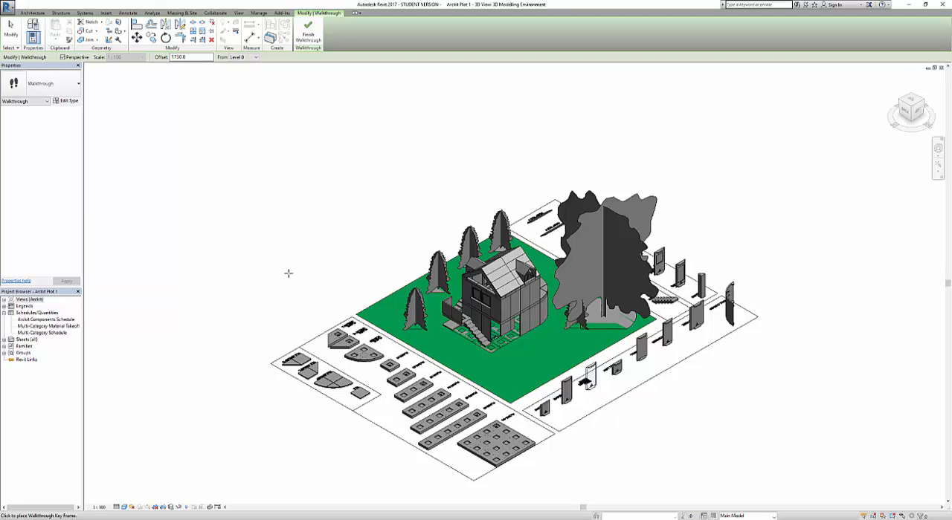
click(211, 242)
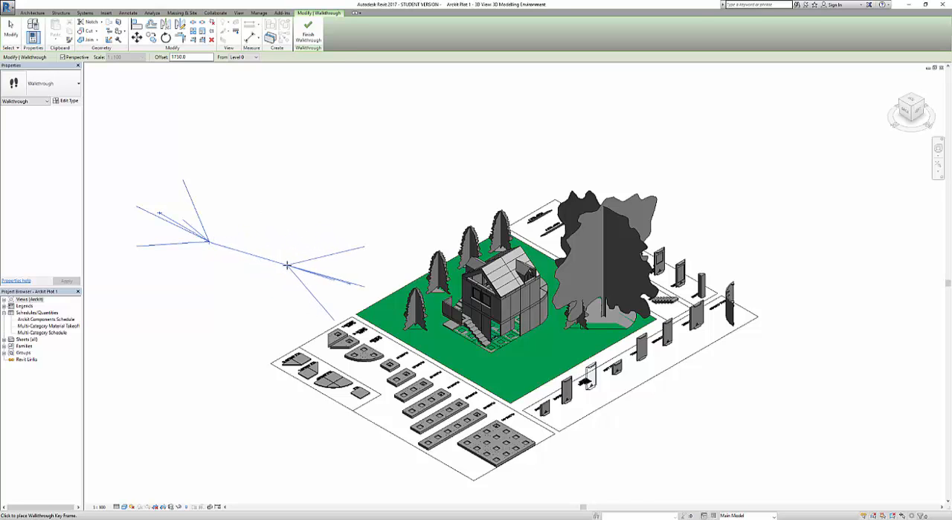
click(310, 271)
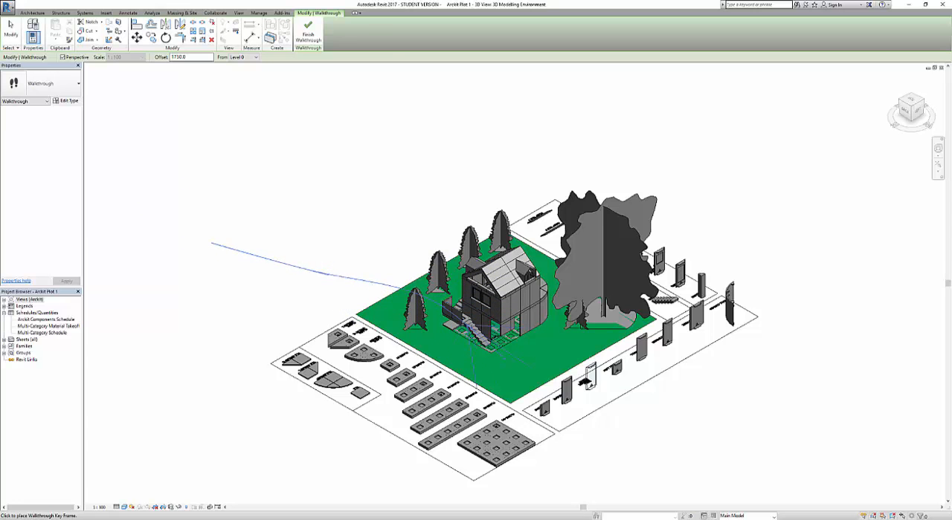
click(587, 461)
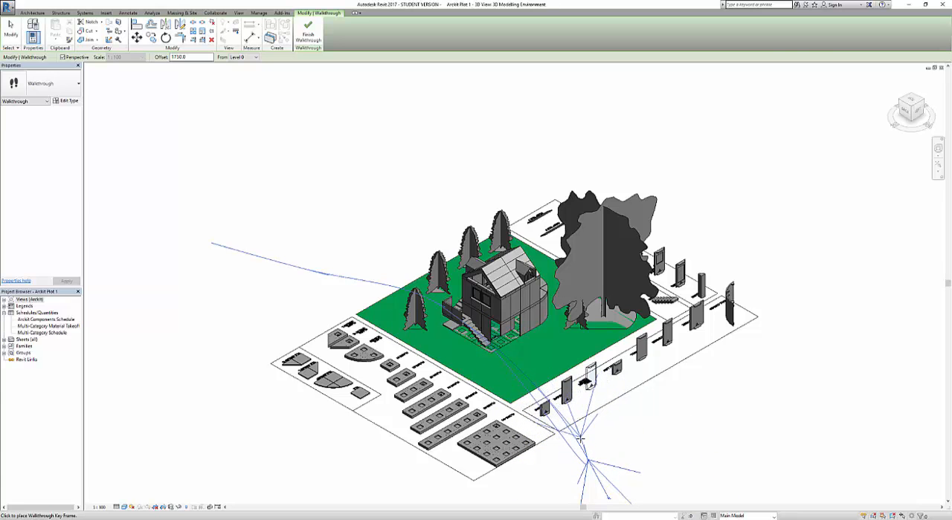
click(550, 382)
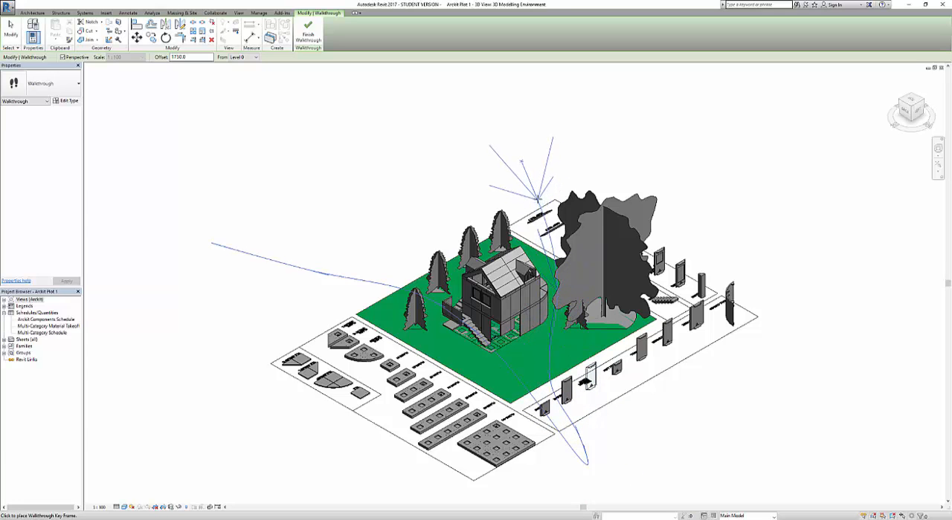
click(536, 196)
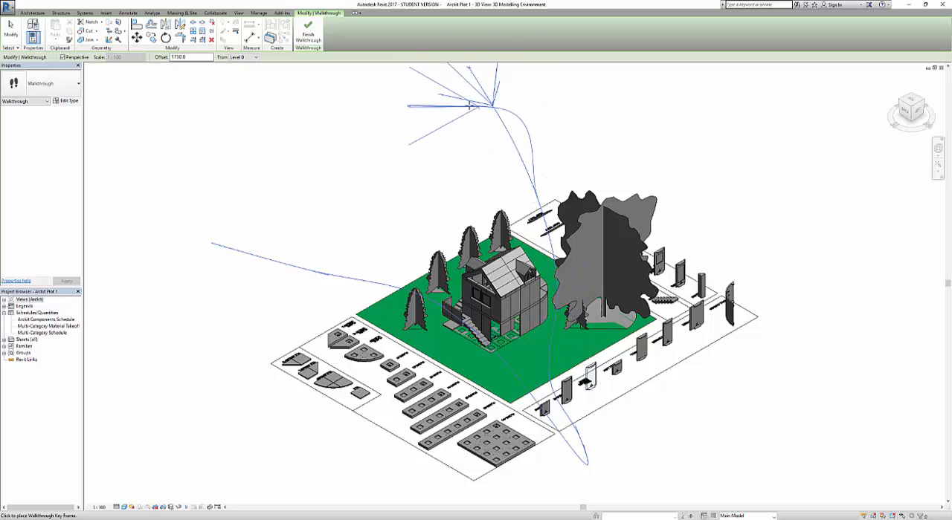
click(495, 109)
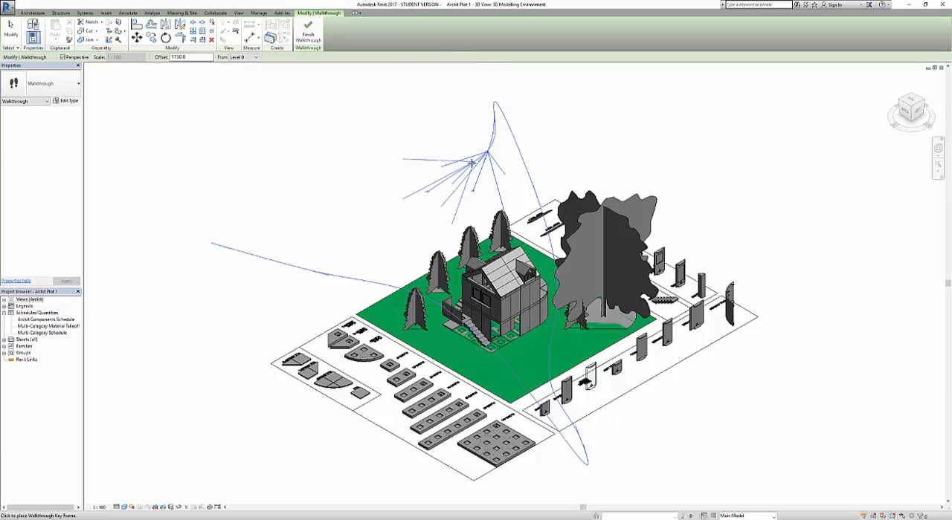
click(479, 189)
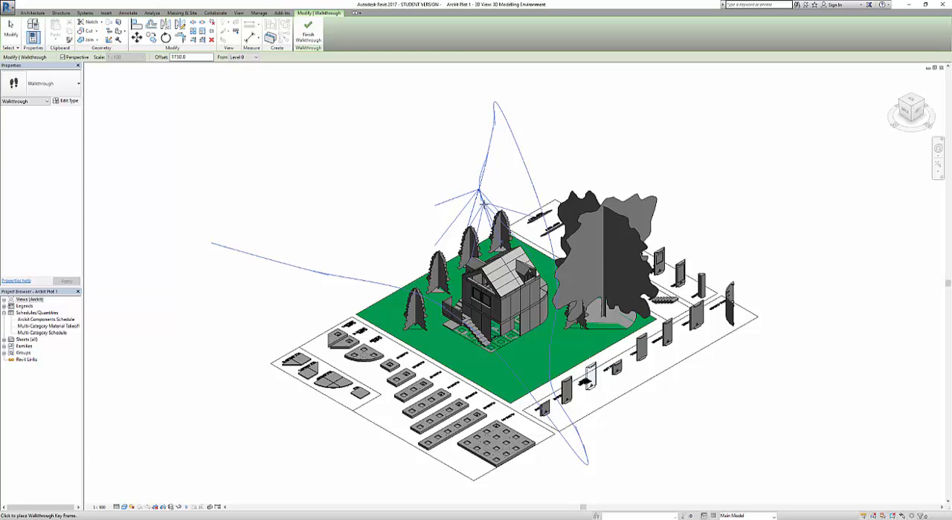
click(482, 212)
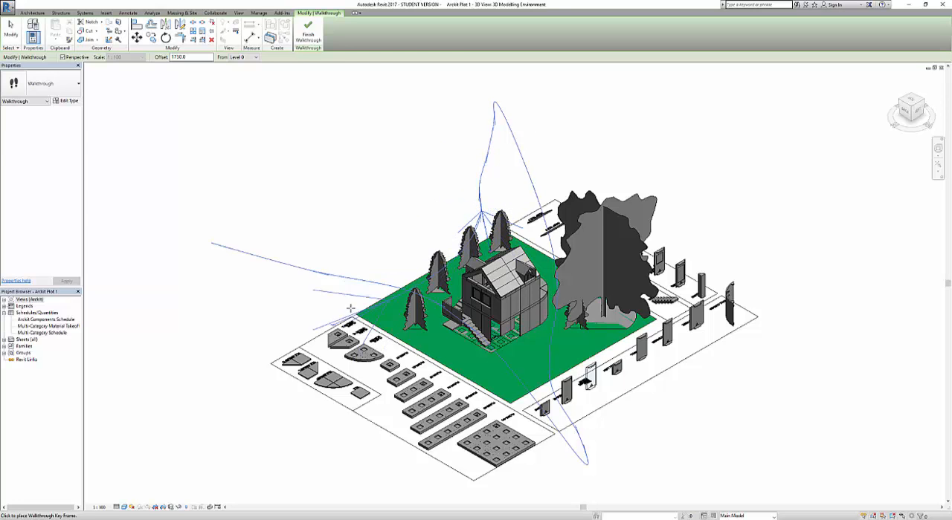
click(193, 364)
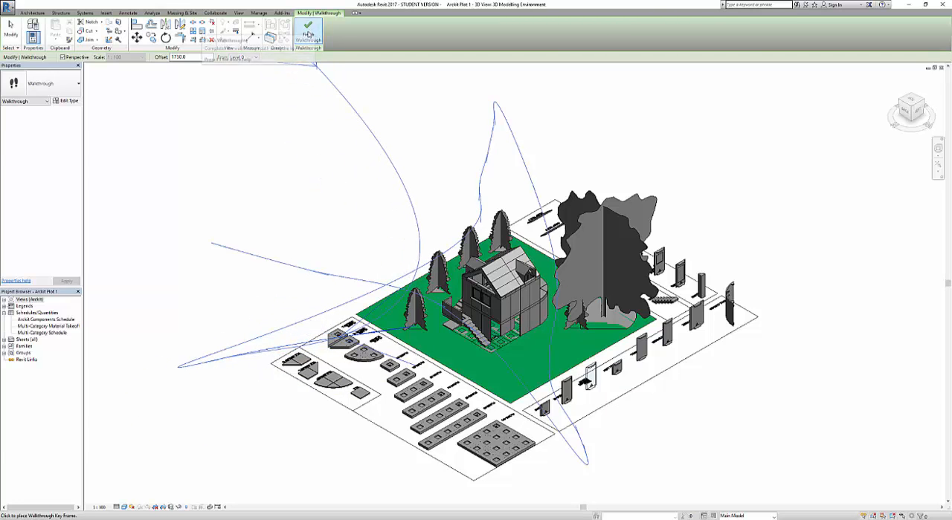
click(309, 34)
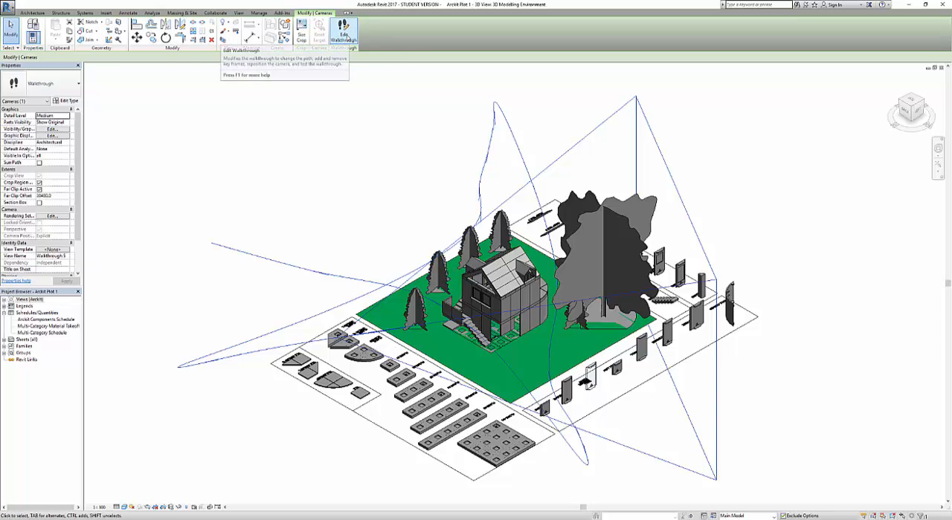
Edit the walkthrough and move its camera back through the key frames to frame 1
click(345, 36)
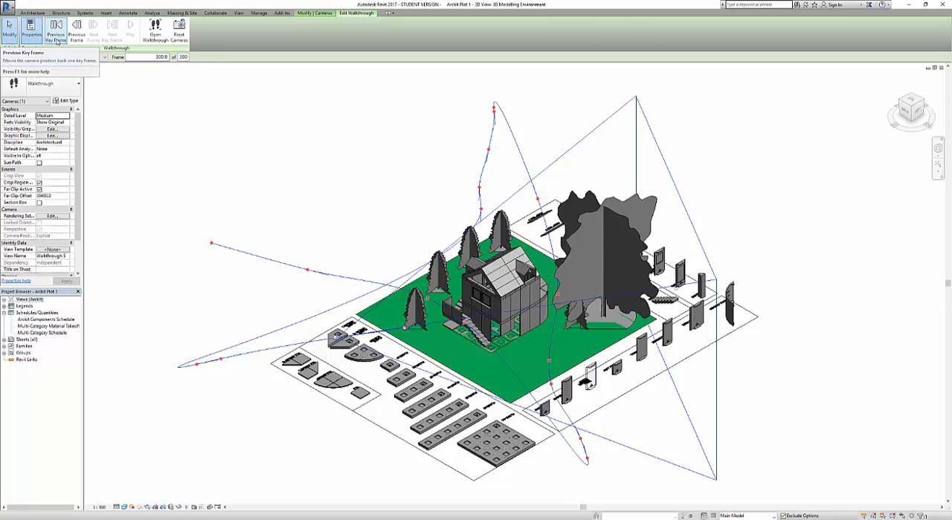
click(56, 33)
click(56, 33)
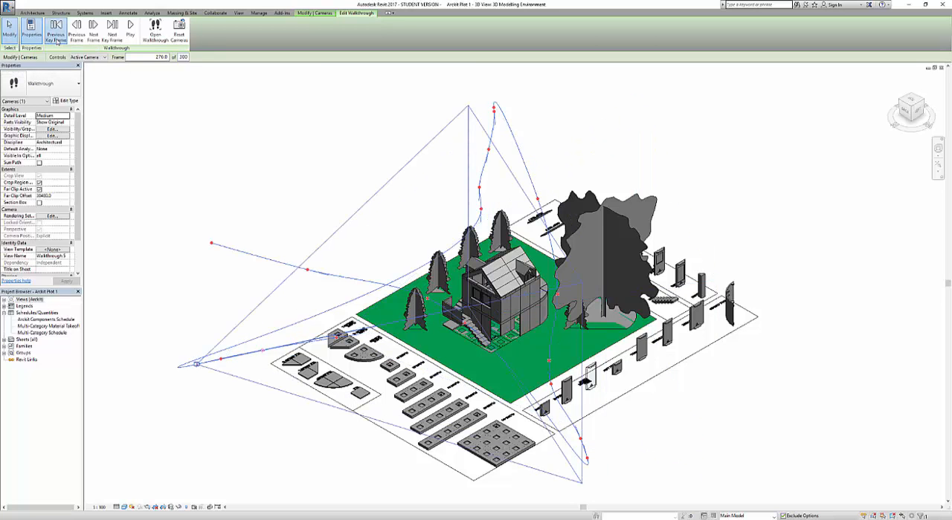
click(57, 40)
click(57, 40)
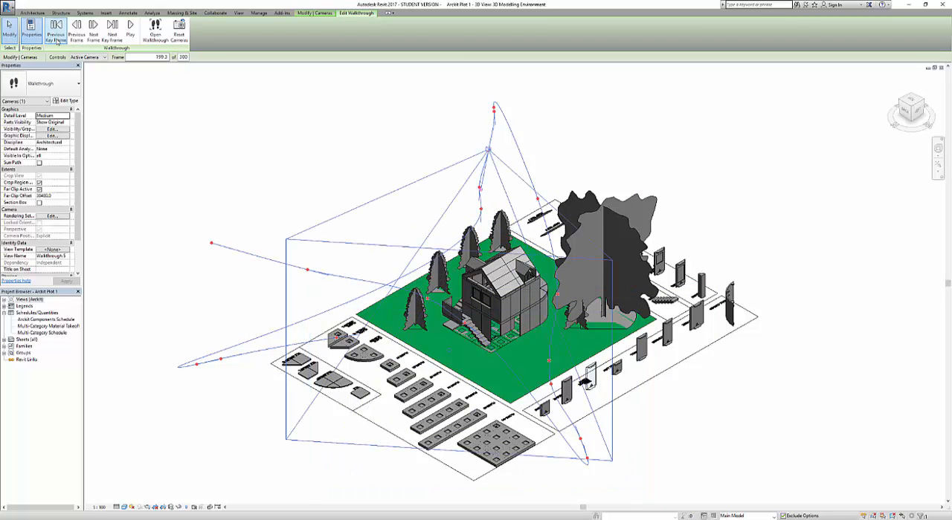
click(57, 40)
click(56, 40)
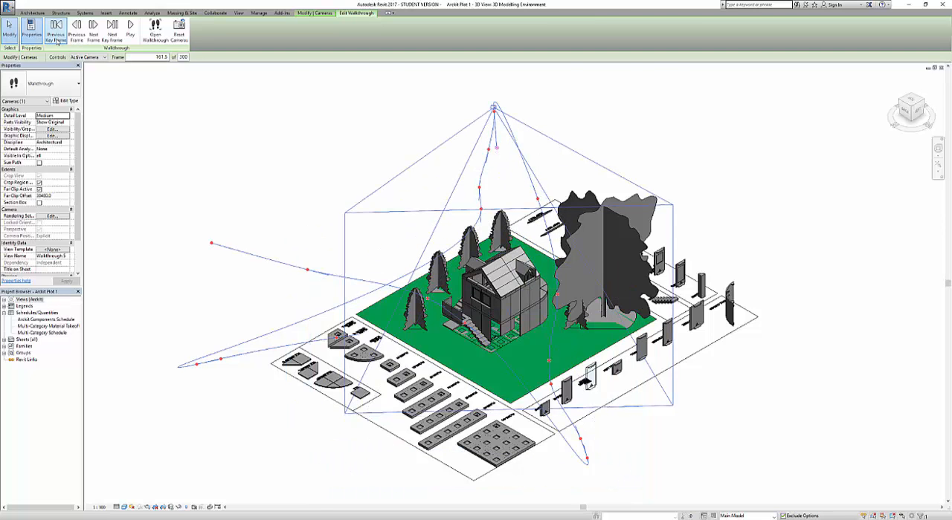
click(57, 40)
click(57, 40)
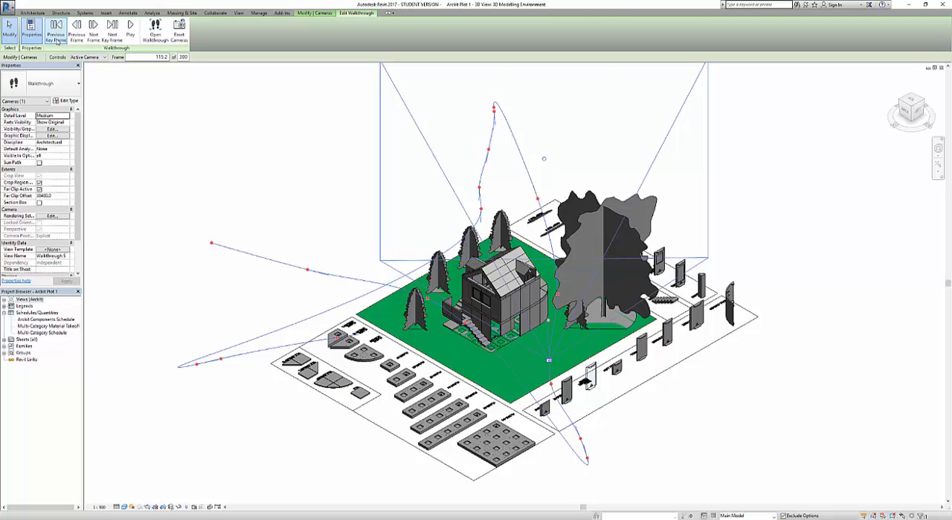
click(56, 41)
click(56, 40)
click(56, 40)
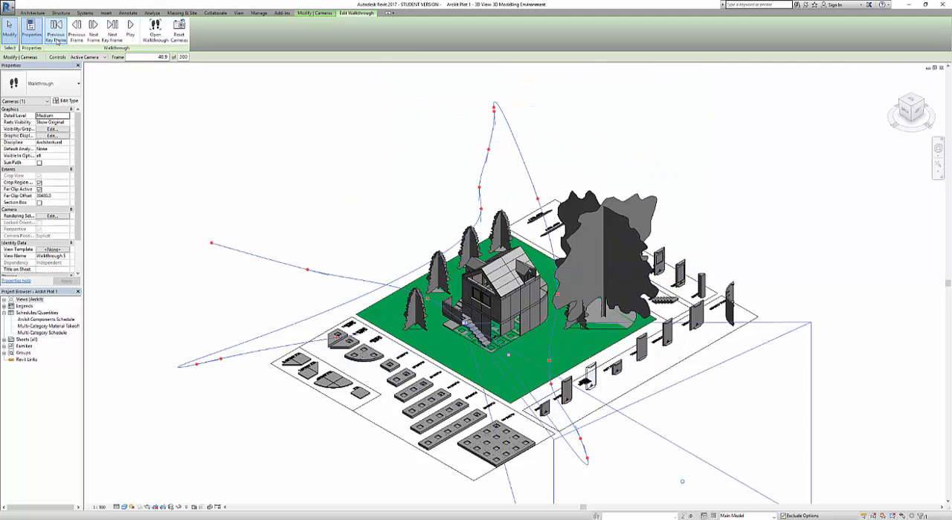
click(56, 40)
click(57, 40)
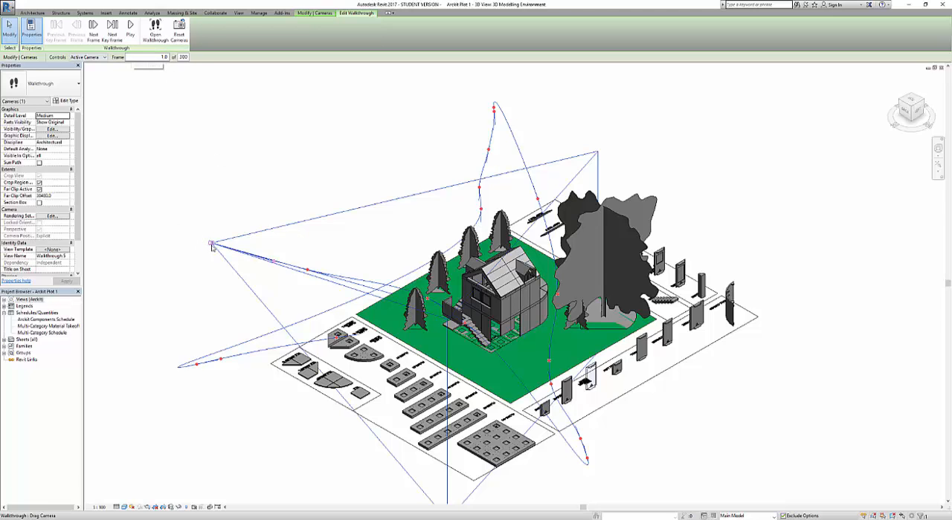
Open the walkthrough's camera view and play the animation from the first frame
click(155, 35)
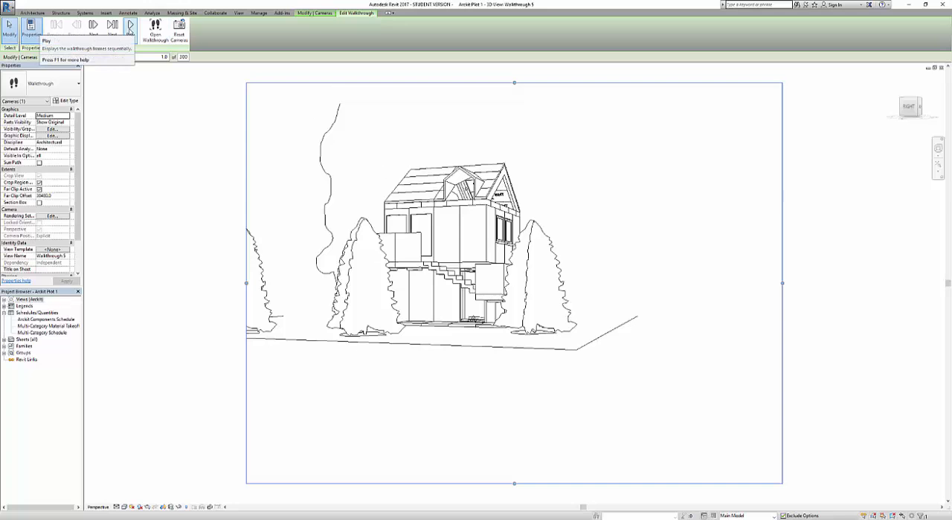
click(130, 28)
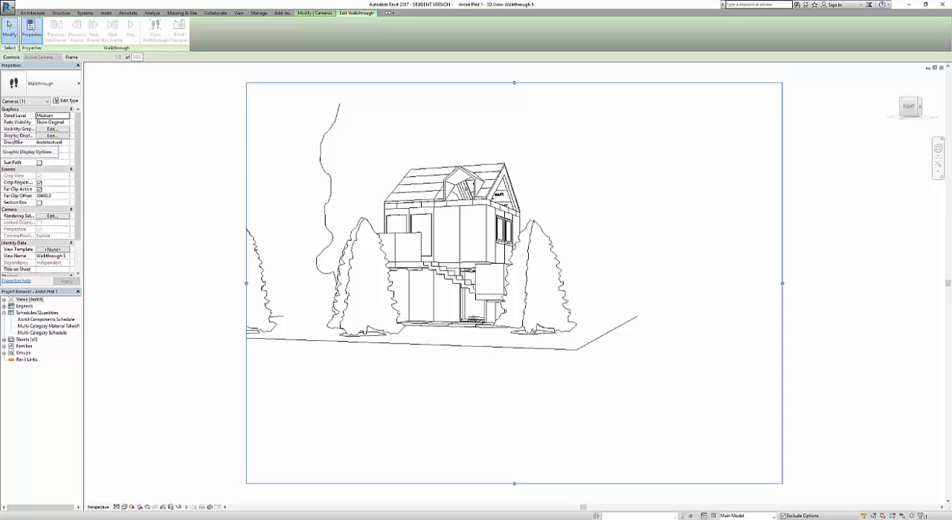
Set the walkthrough view's graphic display style to Realistic
click(53, 137)
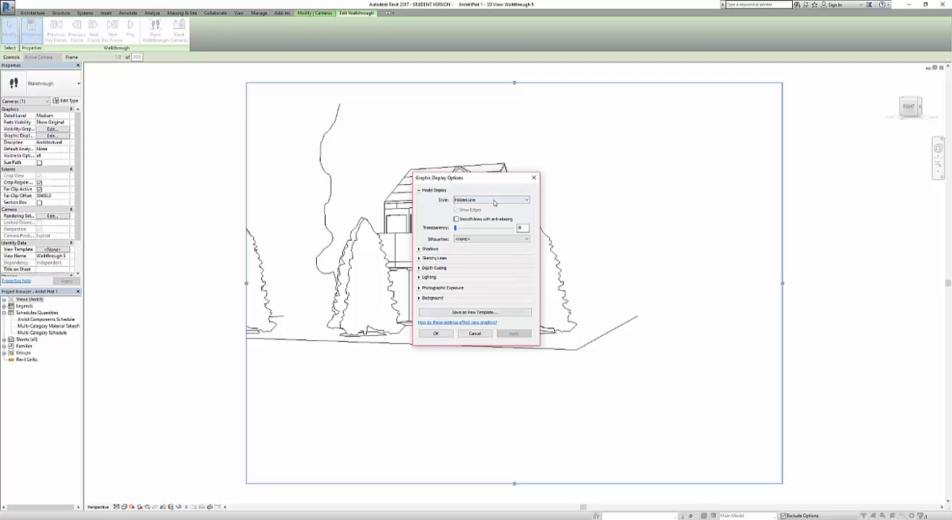
click(493, 201)
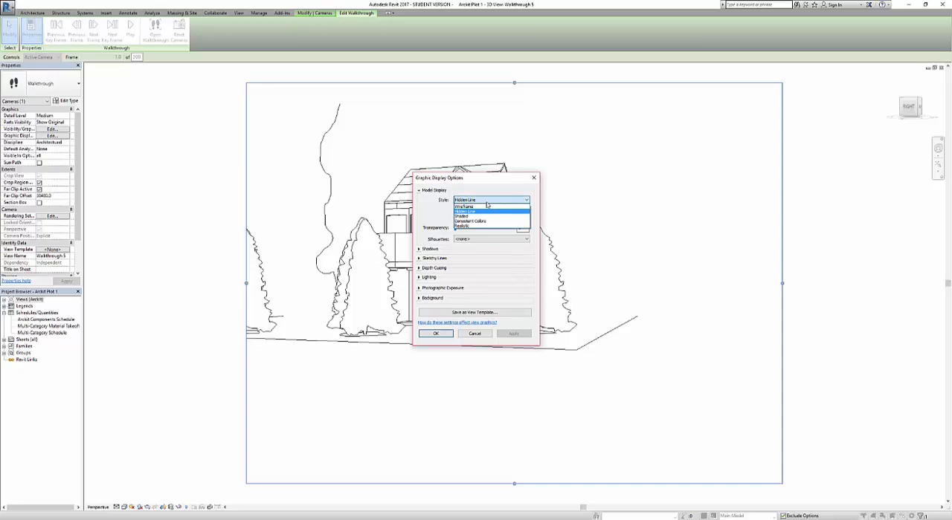
click(468, 227)
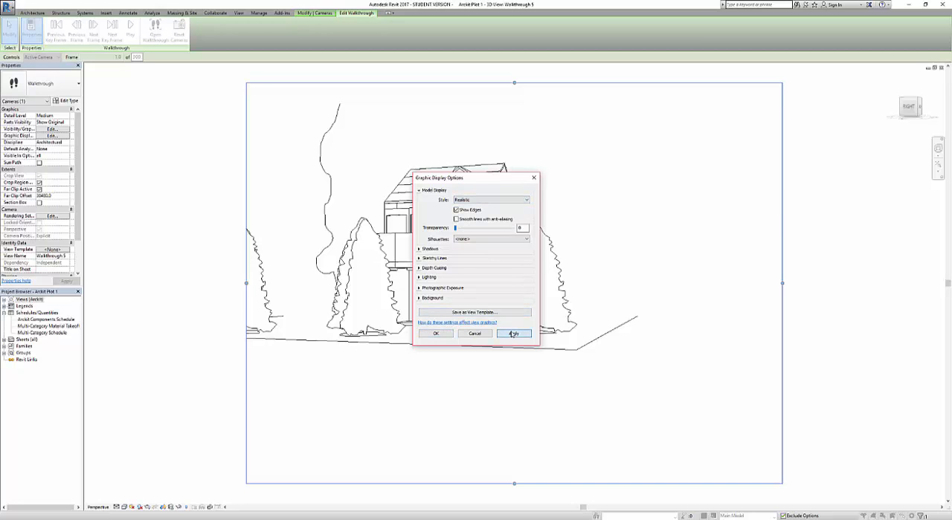
click(436, 334)
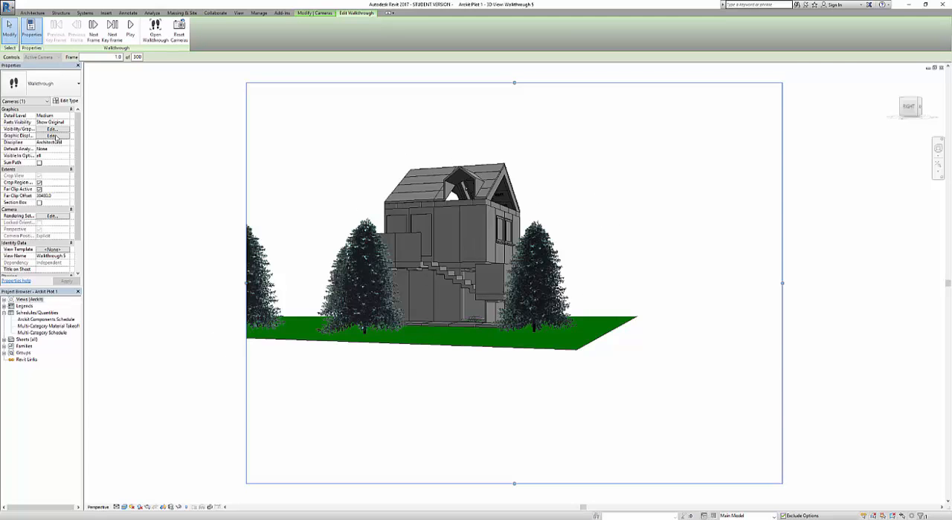
Try the Consistent Colors style in the walkthrough's graphic display options and return it to Realistic
click(54, 136)
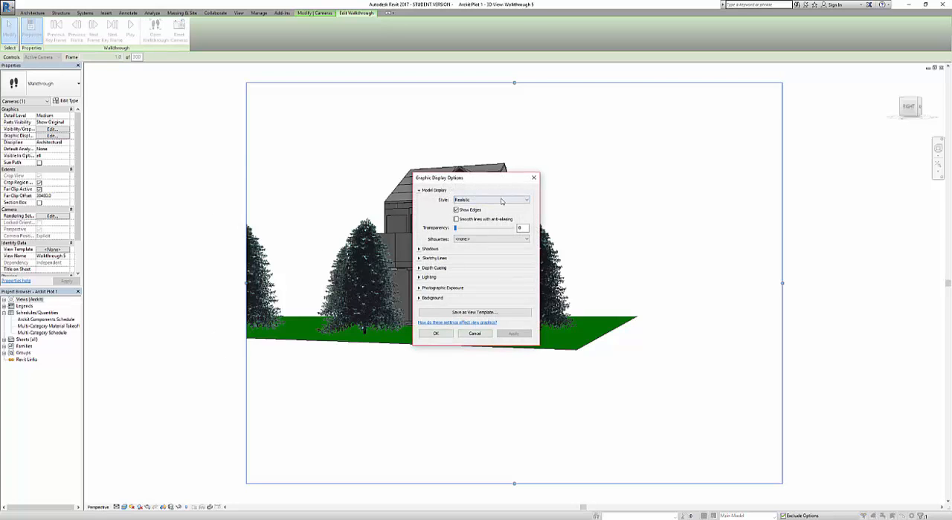
click(502, 200)
click(477, 223)
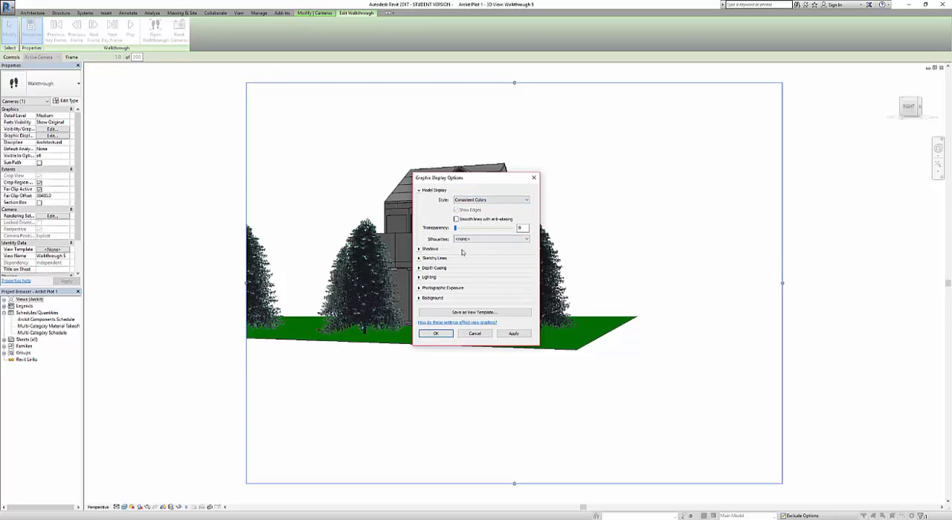
click(420, 250)
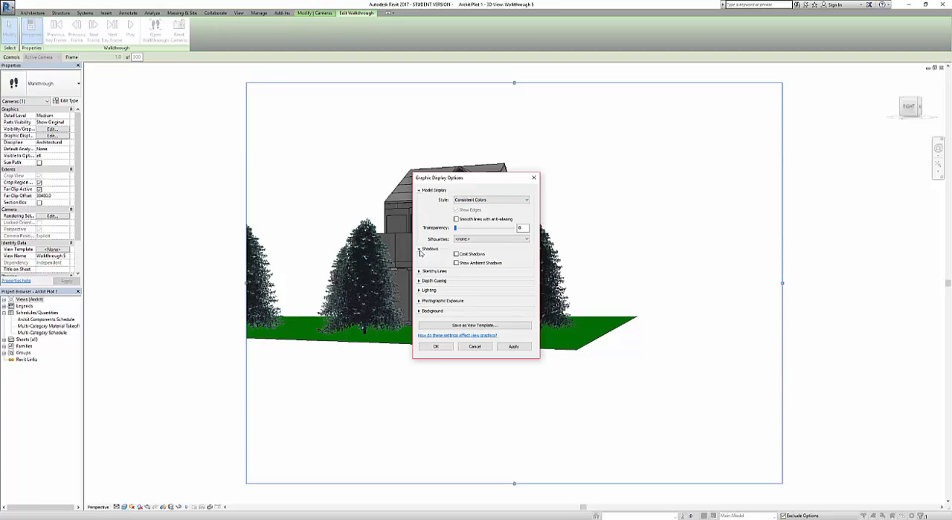
click(419, 250)
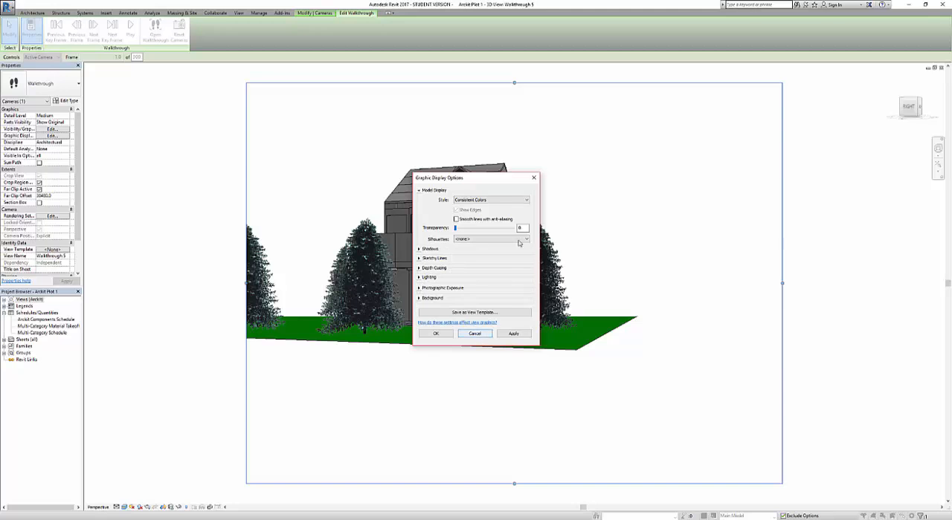
click(507, 200)
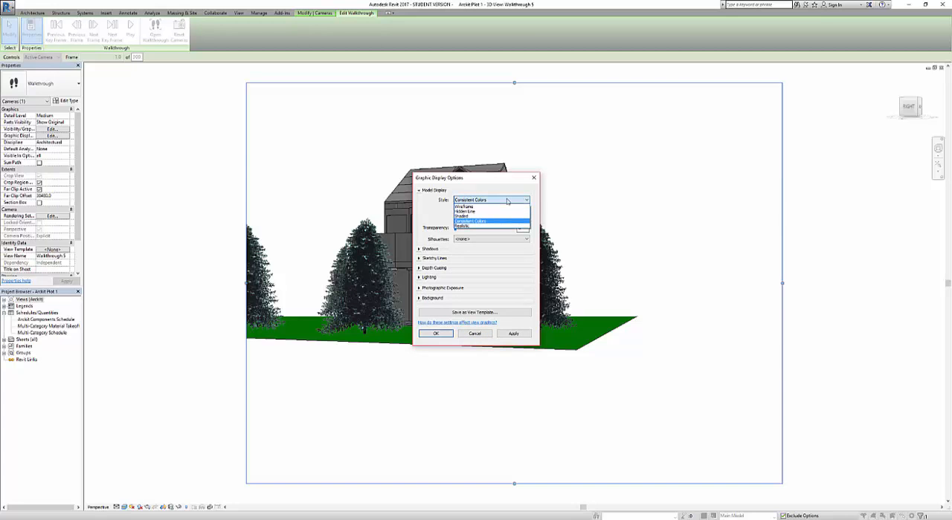
click(467, 227)
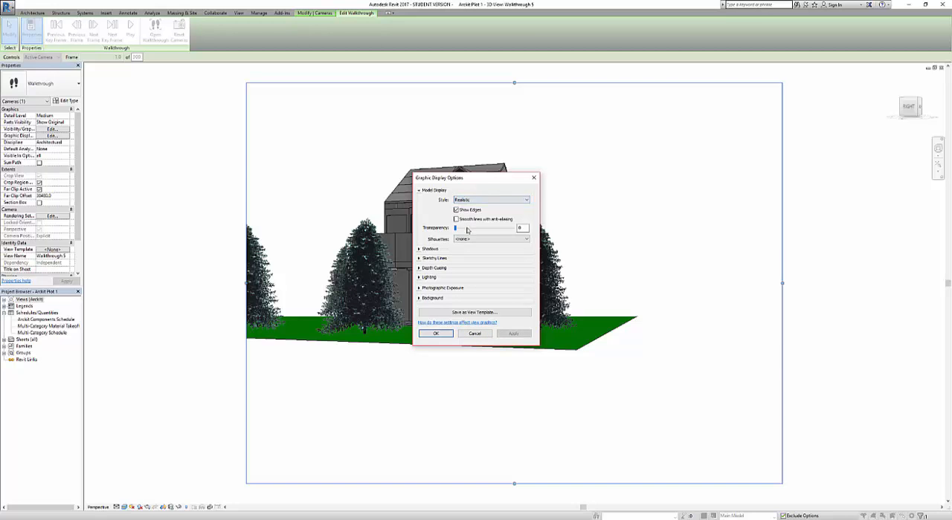
click(436, 335)
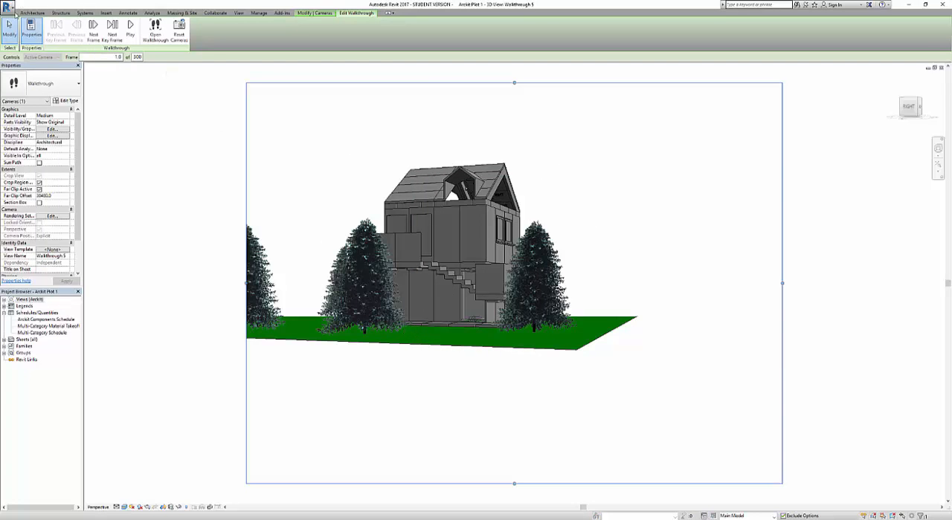
Export the walkthrough as an animation with all frames at 15 frames per second, using the Realistic with Edges visual style
click(9, 8)
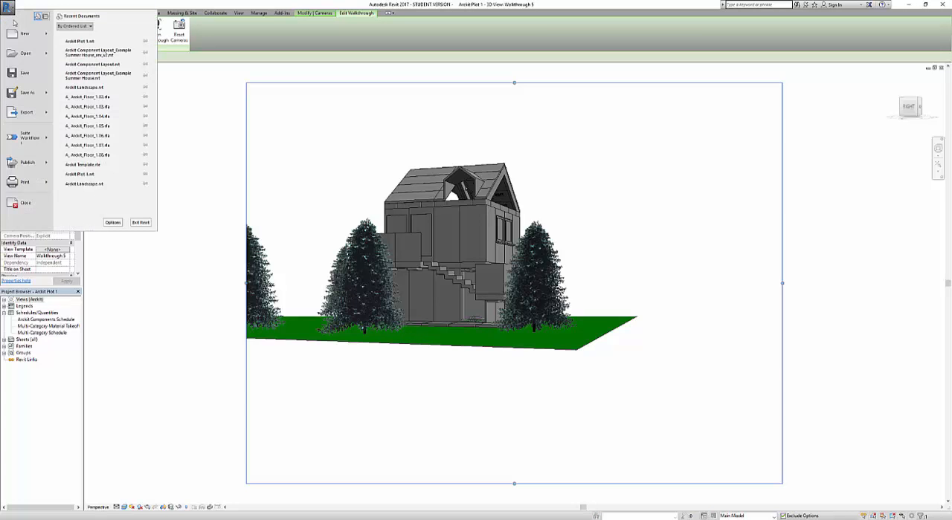
mouse_move(39, 115)
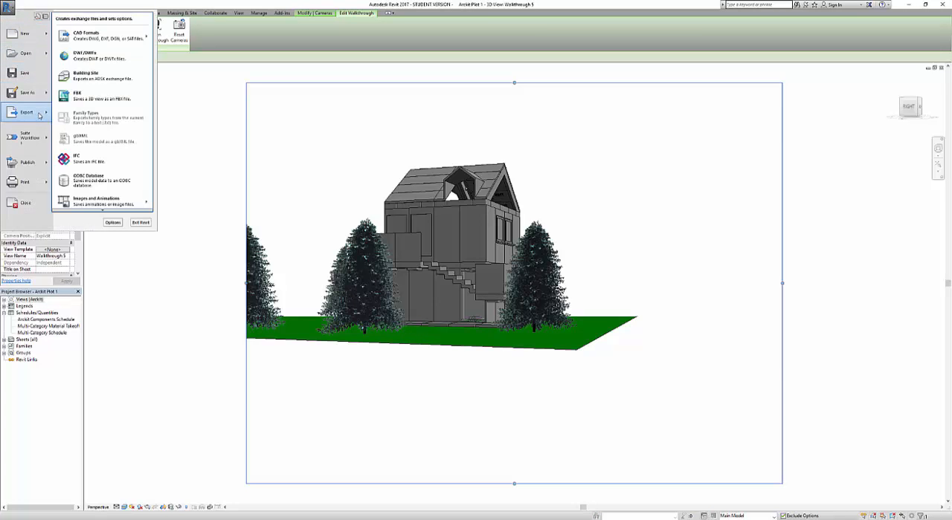
mouse_move(115, 205)
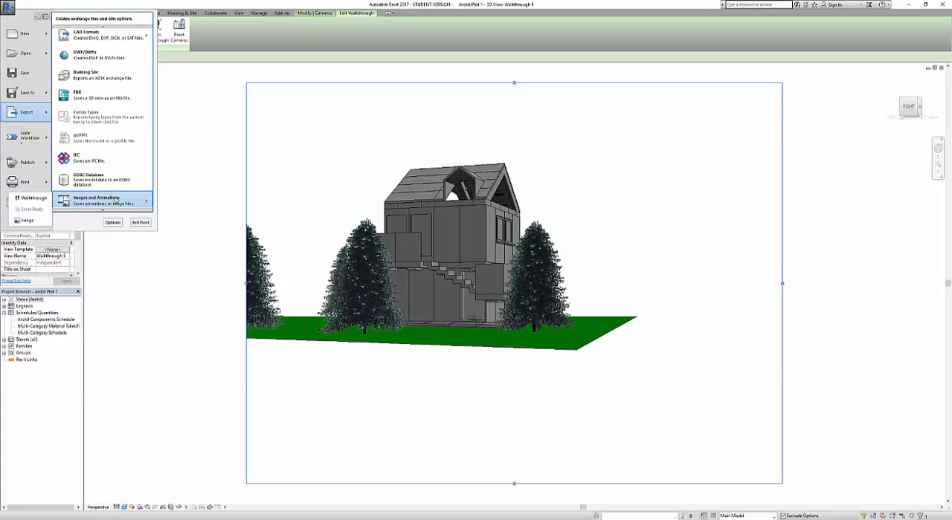
click(34, 198)
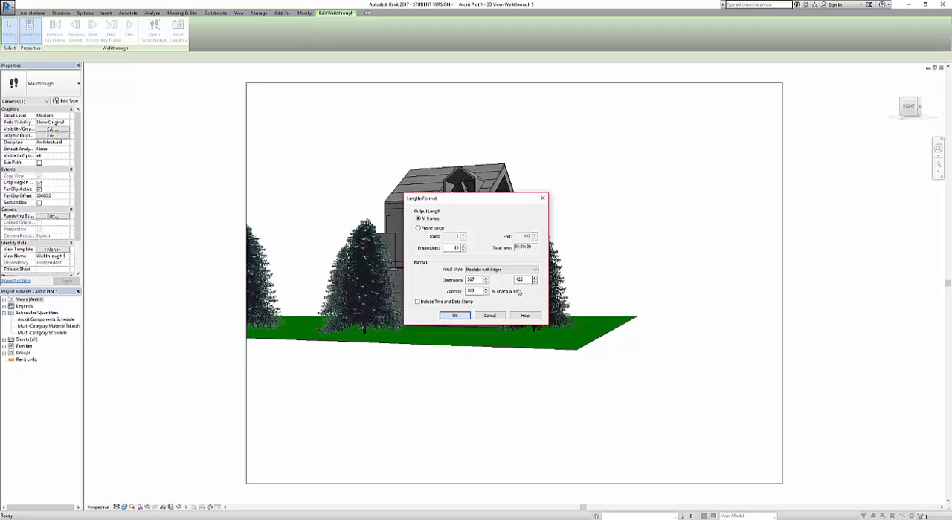
click(455, 316)
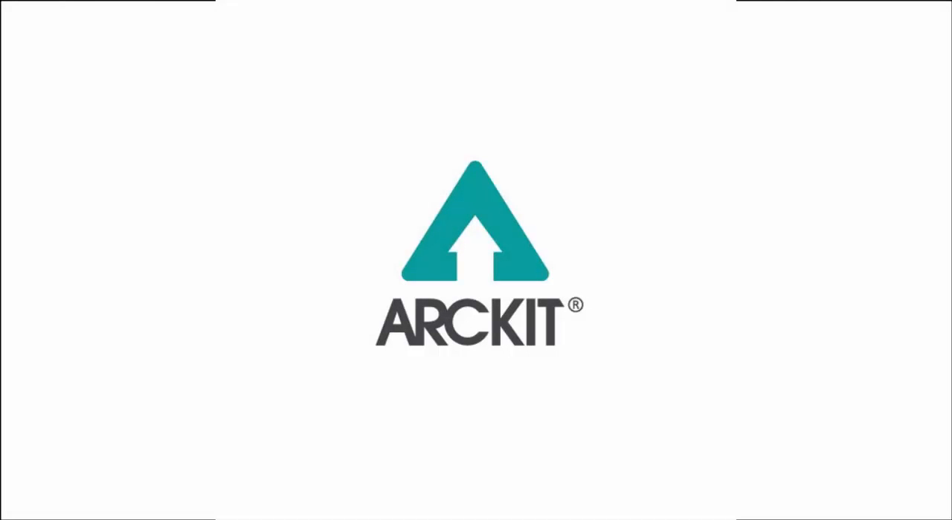